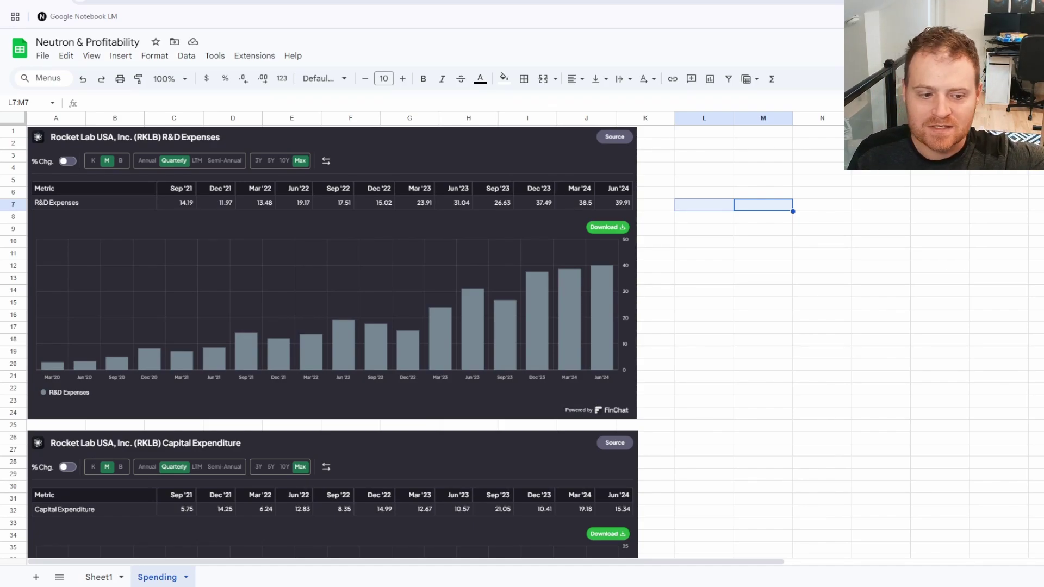
Step: Review the quarterly R&D, capital expenditure and selling, general and admin expense charts on the Spending sheet
{"action": "scroll", "coordinate": [332, 337], "scroll_direction": "down", "scroll_amount": 4}
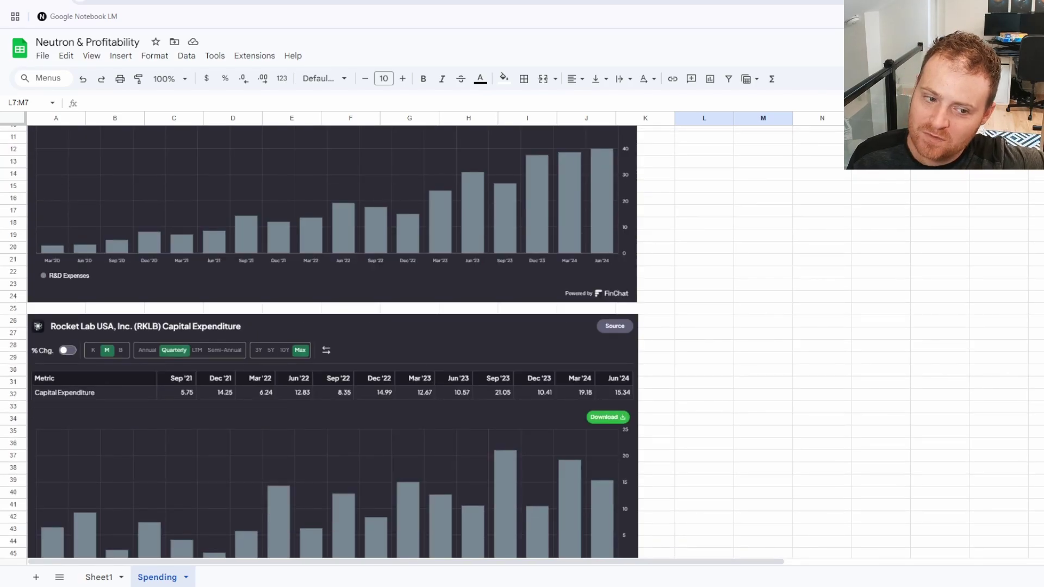
{"action": "scroll", "coordinate": [332, 337], "scroll_direction": "down", "scroll_amount": 2}
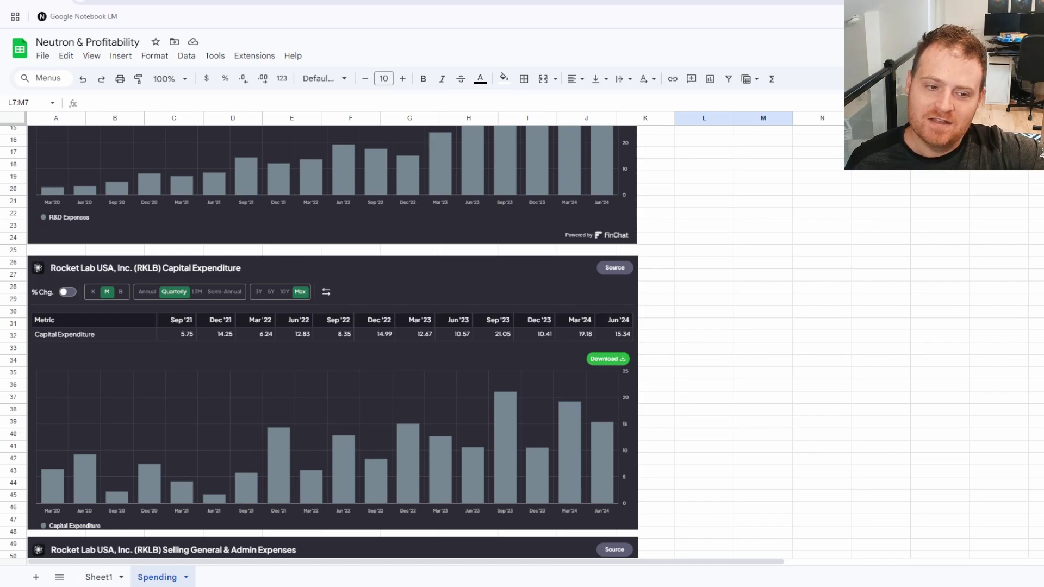
{"action": "scroll", "coordinate": [331, 337], "scroll_direction": "down", "scroll_amount": 6}
{"action": "left_click", "coordinate": [235, 473]}
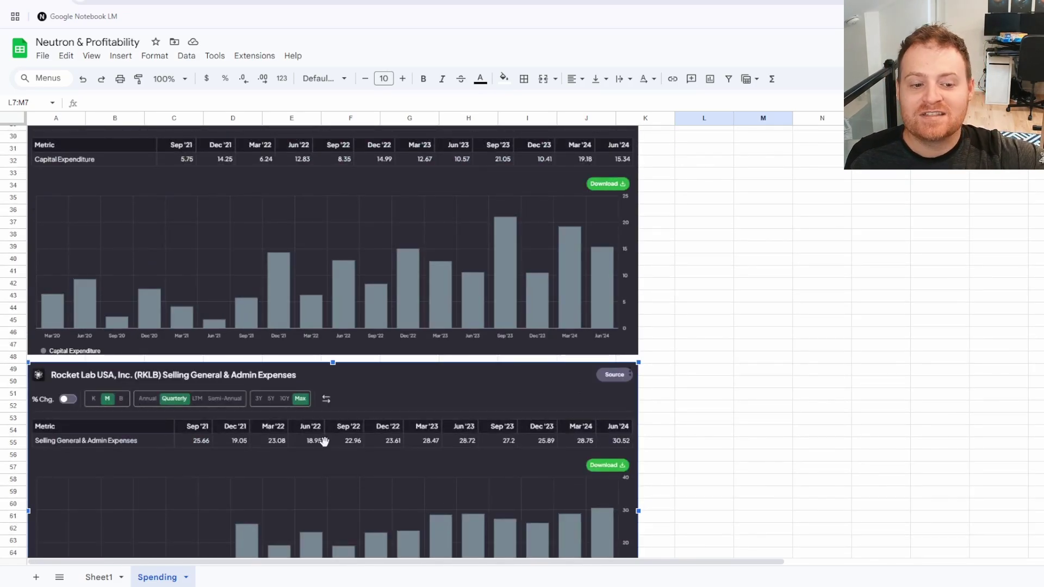
{"action": "scroll", "coordinate": [681, 447], "scroll_direction": "down", "scroll_amount": 5}
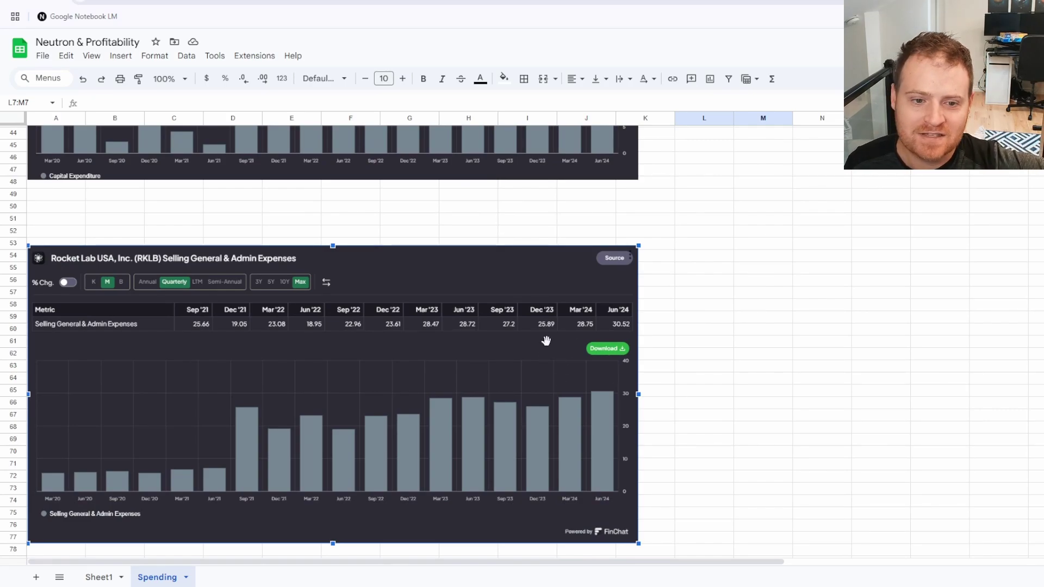
{"action": "key", "text": "ctrl+z"}
{"action": "key", "text": "ctrl+z"}
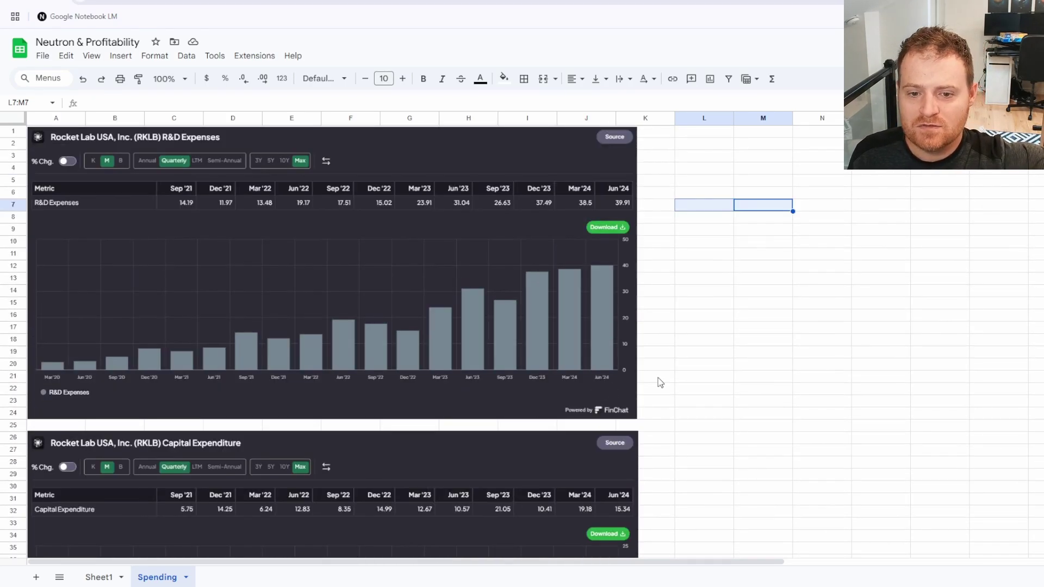
{"action": "scroll", "coordinate": [669, 384], "scroll_direction": "down", "scroll_amount": 3}
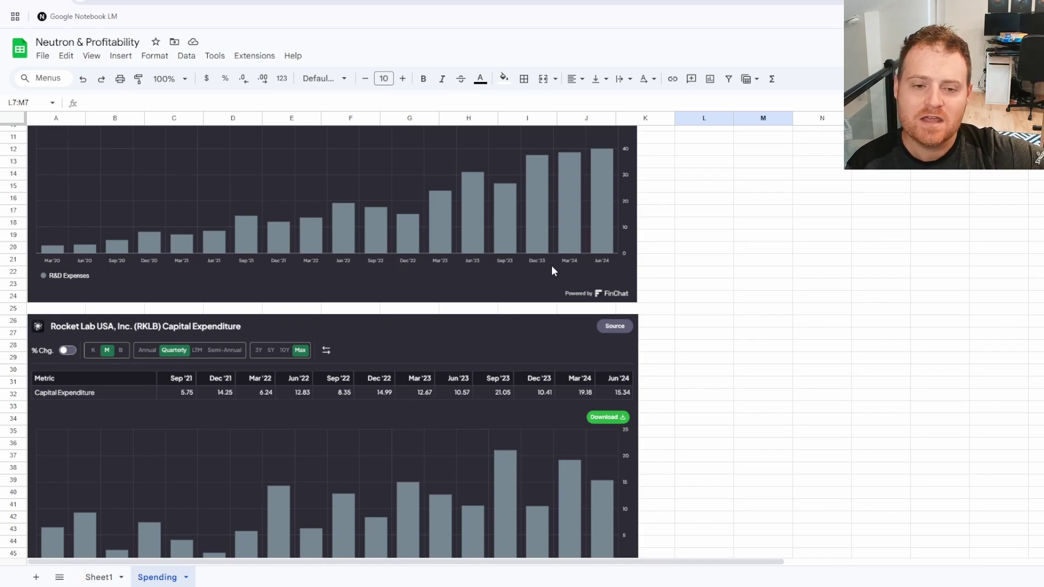
{"action": "scroll", "coordinate": [582, 323], "scroll_direction": "up", "scroll_amount": 3}
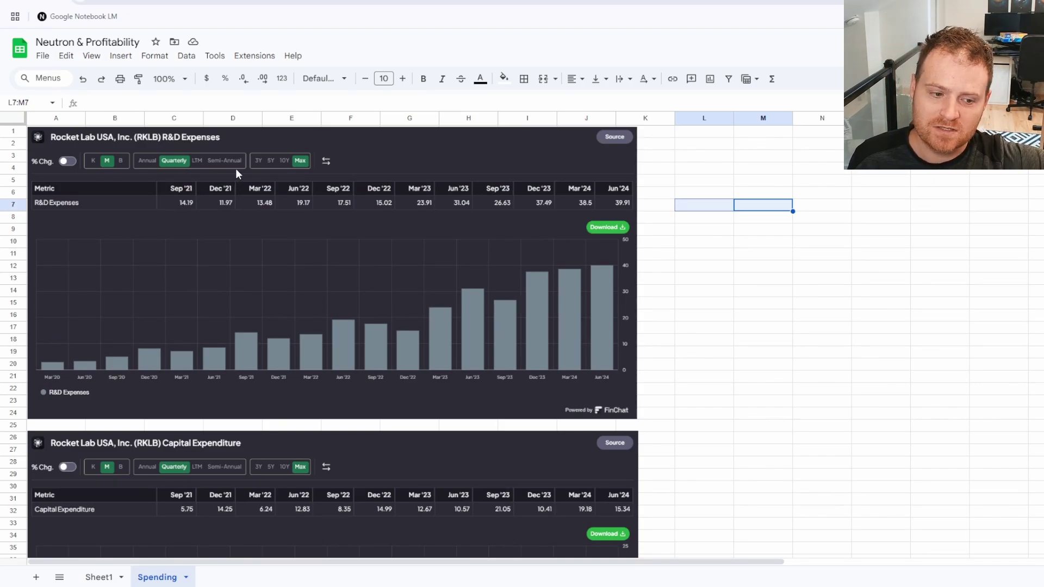
Step: Examine the quarterly Selling General & Admin Expenses chart below the capital expenditure chart
{"action": "left_click", "coordinate": [268, 471]}
{"action": "scroll", "coordinate": [466, 447], "scroll_direction": "down", "scroll_amount": 5}
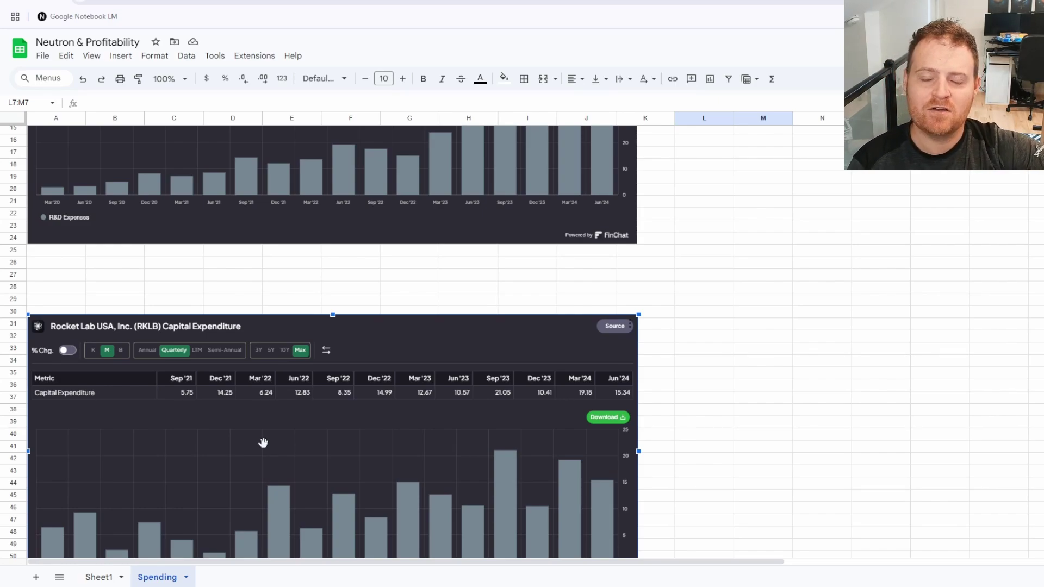
{"action": "scroll", "coordinate": [262, 443], "scroll_direction": "down", "scroll_amount": 8}
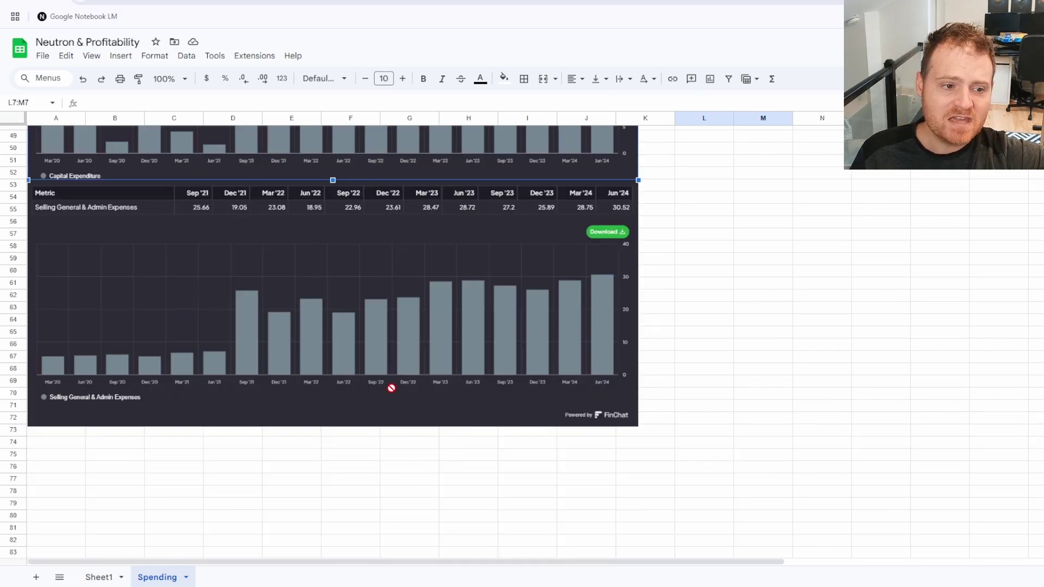
{"action": "left_click", "coordinate": [763, 369]}
{"action": "scroll", "coordinate": [762, 401], "scroll_direction": "up", "scroll_amount": 3}
{"action": "left_click", "coordinate": [762, 401]}
{"action": "left_click", "coordinate": [412, 339]}
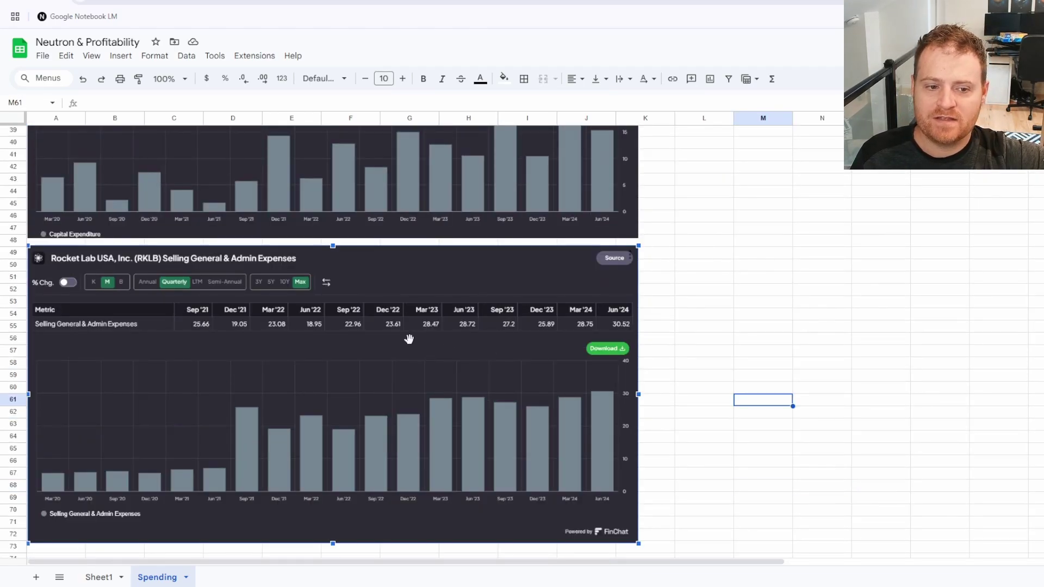
{"action": "left_click", "coordinate": [819, 369]}
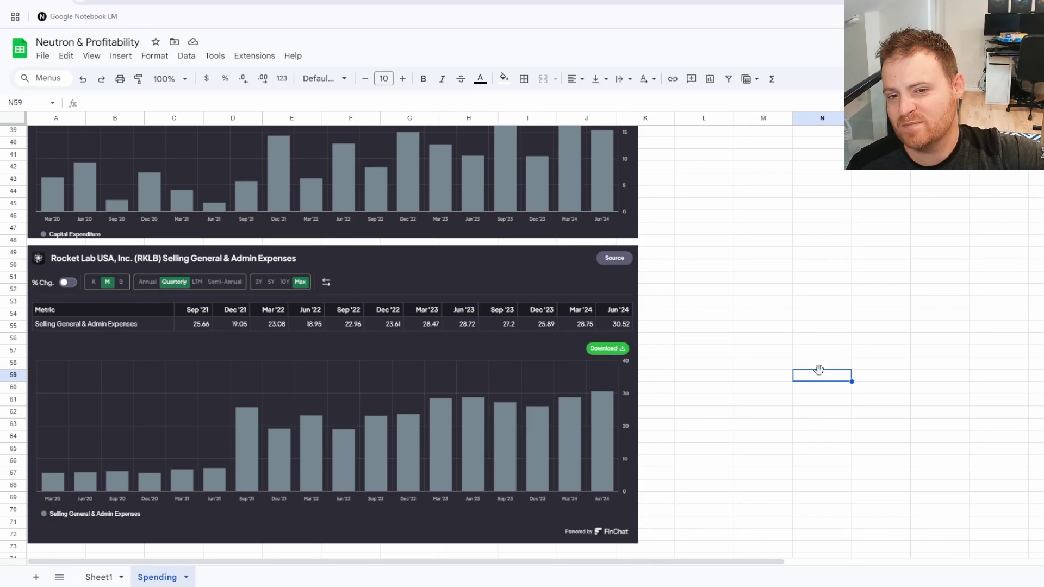
Step: Compare the recent quarters in the R&D Expenses chart with those in the Capital Expenditure chart
{"action": "scroll", "coordinate": [841, 412], "scroll_direction": "up", "scroll_amount": 10}
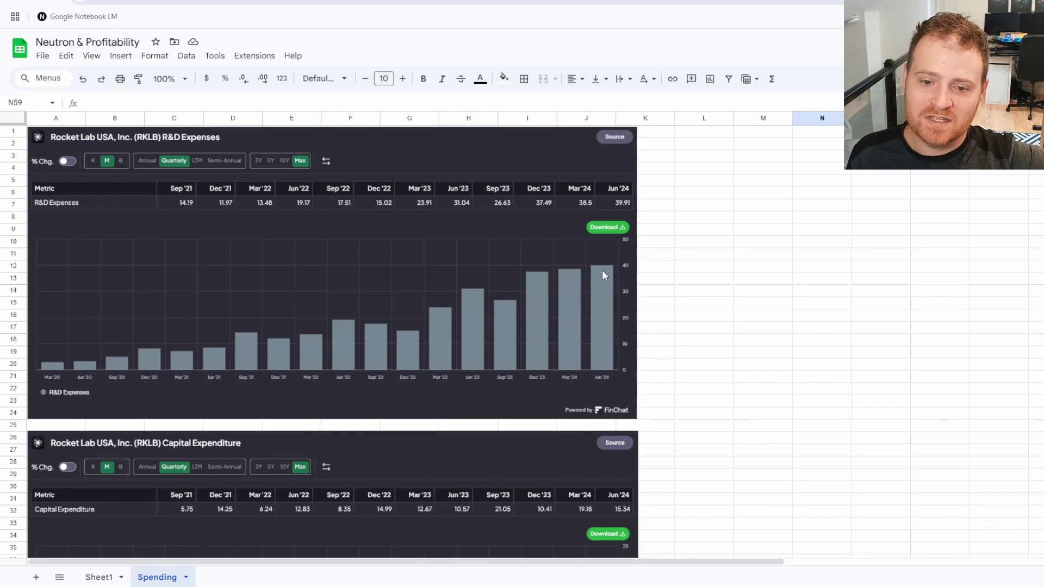
{"action": "scroll", "coordinate": [624, 277], "scroll_direction": "down", "scroll_amount": 3}
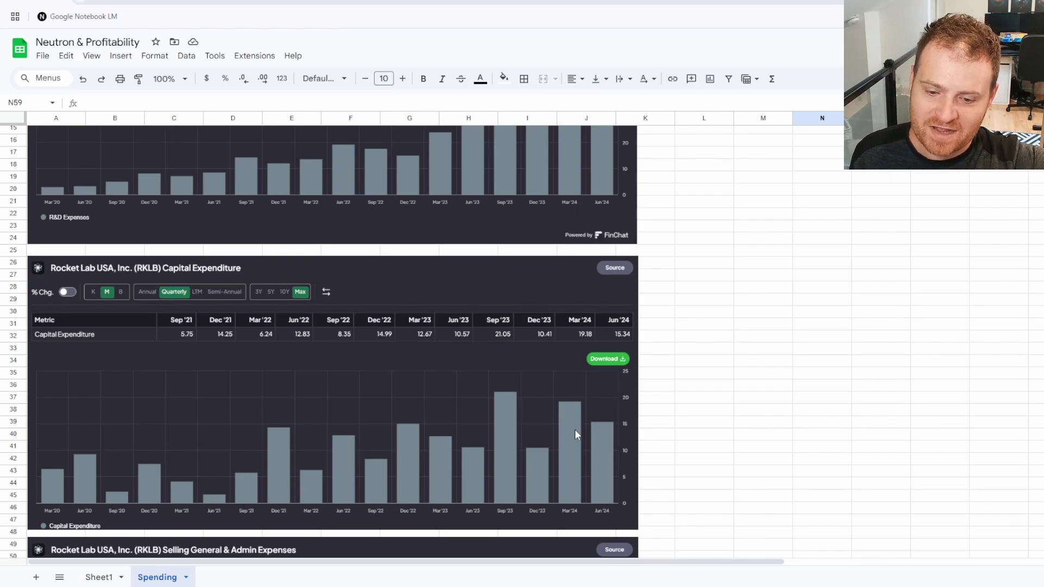
{"action": "scroll", "coordinate": [573, 431], "scroll_direction": "up", "scroll_amount": 3}
{"action": "left_click", "coordinate": [763, 486]}
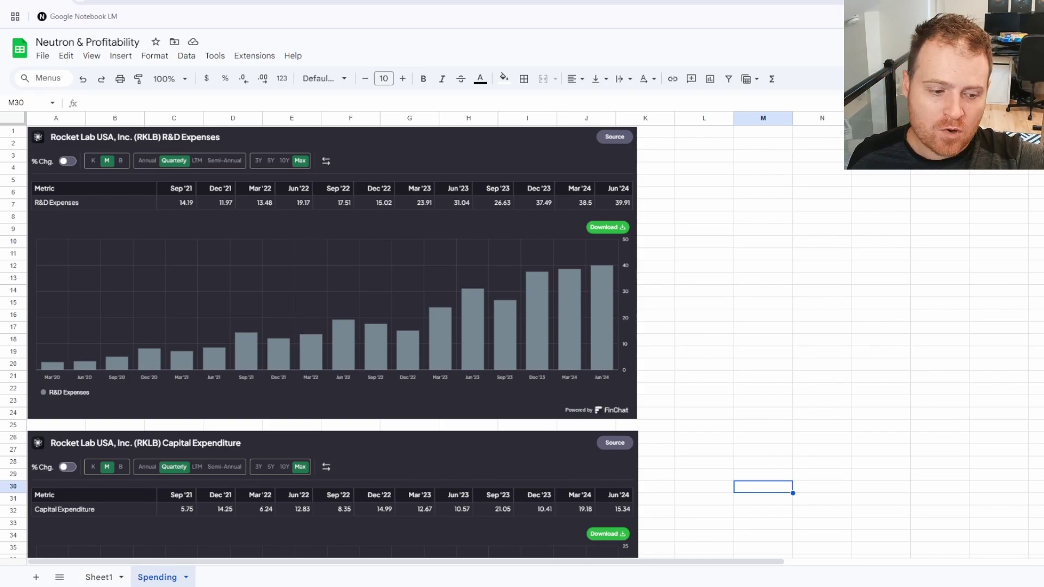
Step: Open Sheet1 and examine the chart of Neutron spend per quarter
{"action": "left_click", "coordinate": [106, 577]}
{"action": "left_click", "coordinate": [779, 288]}
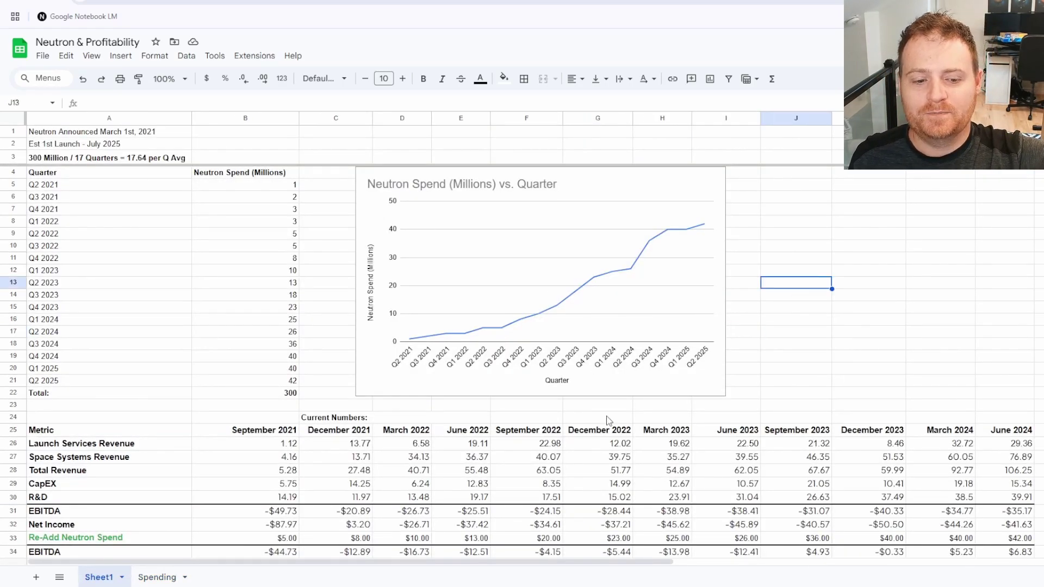
{"action": "left_click", "coordinate": [320, 381]}
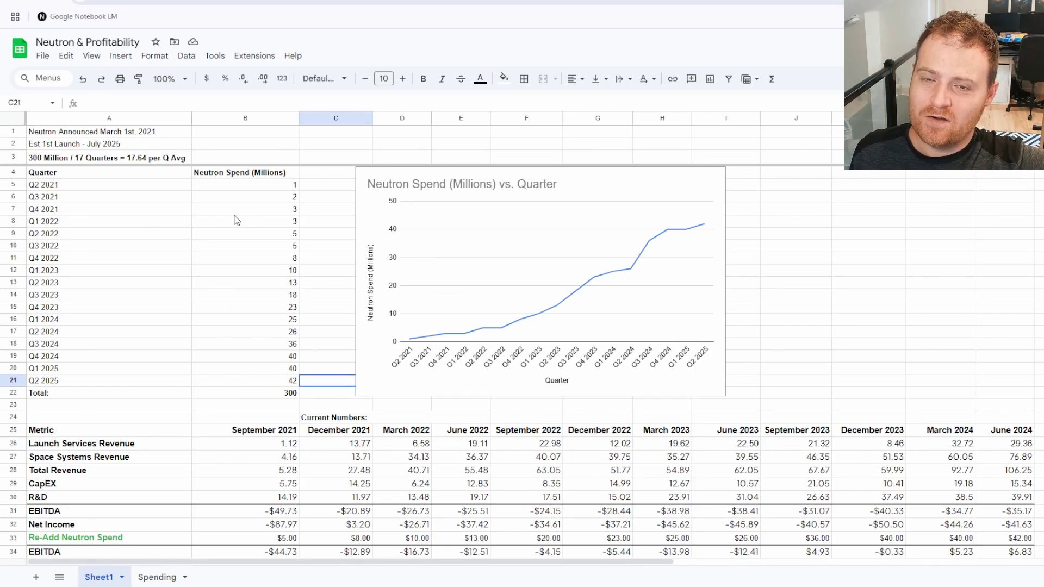
{"action": "left_click", "coordinate": [892, 213]}
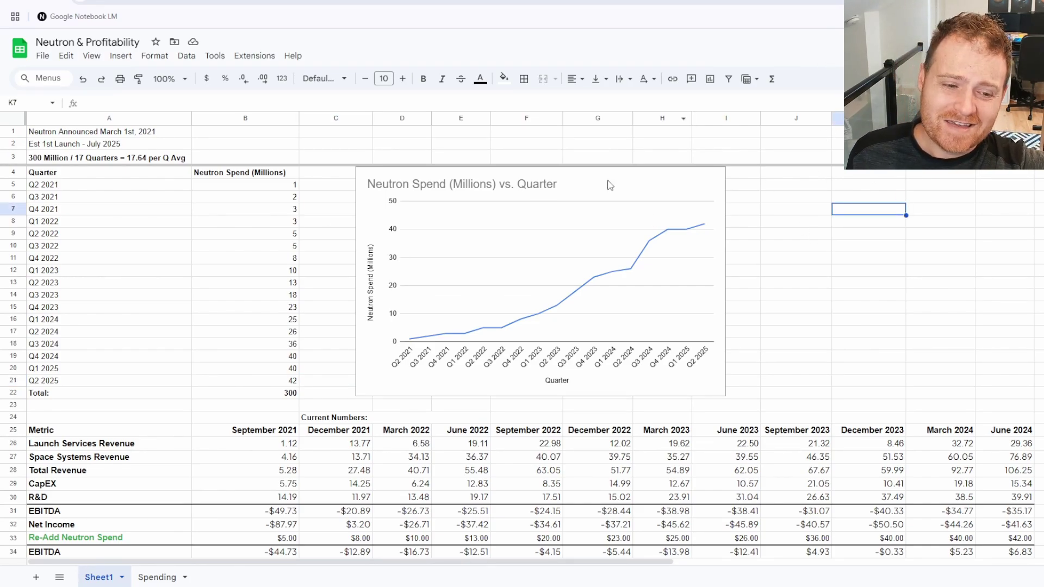
{"action": "left_click", "coordinate": [648, 317]}
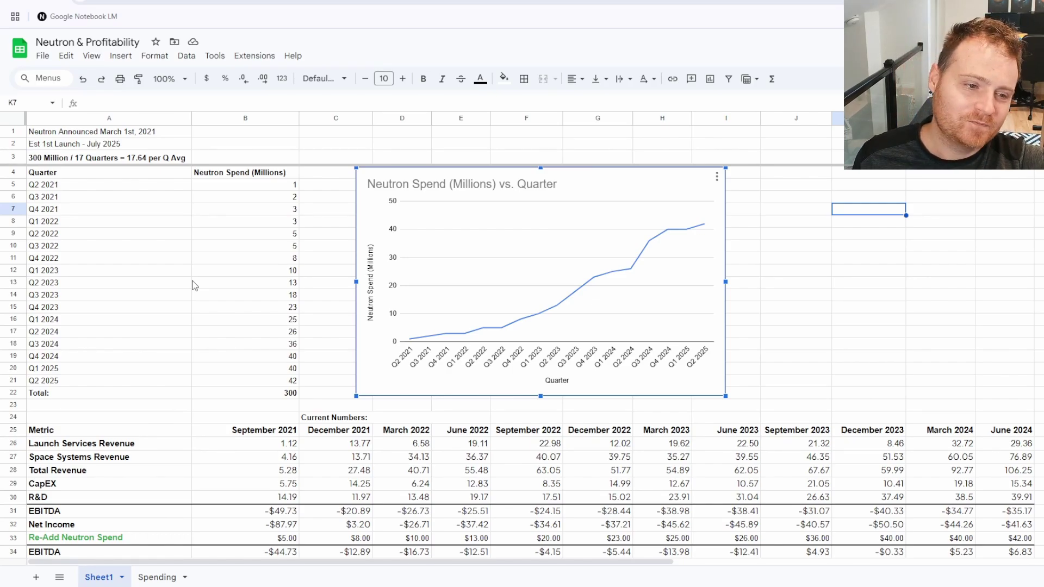
Step: Examine the estimated Neutron spend for the quarters Q2 2024 through Q2 2025 in the spend table
{"action": "left_click_drag", "start_coordinate": [126, 301], "coordinate": [293, 384]}
{"action": "left_click", "coordinate": [288, 380]}
{"action": "left_click_drag", "start_coordinate": [287, 335], "coordinate": [99, 374]}
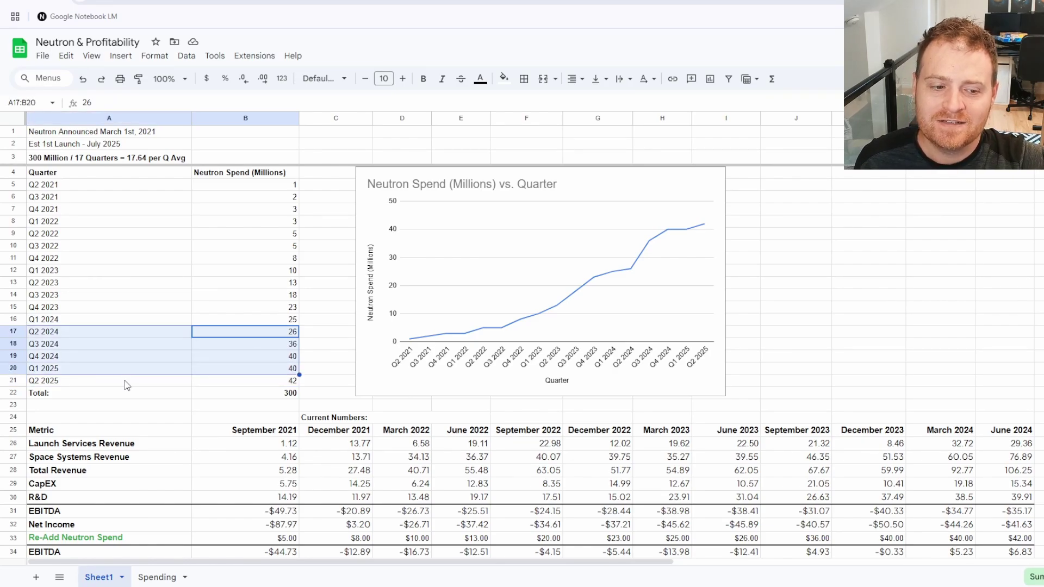
{"action": "left_click", "coordinate": [126, 381]}
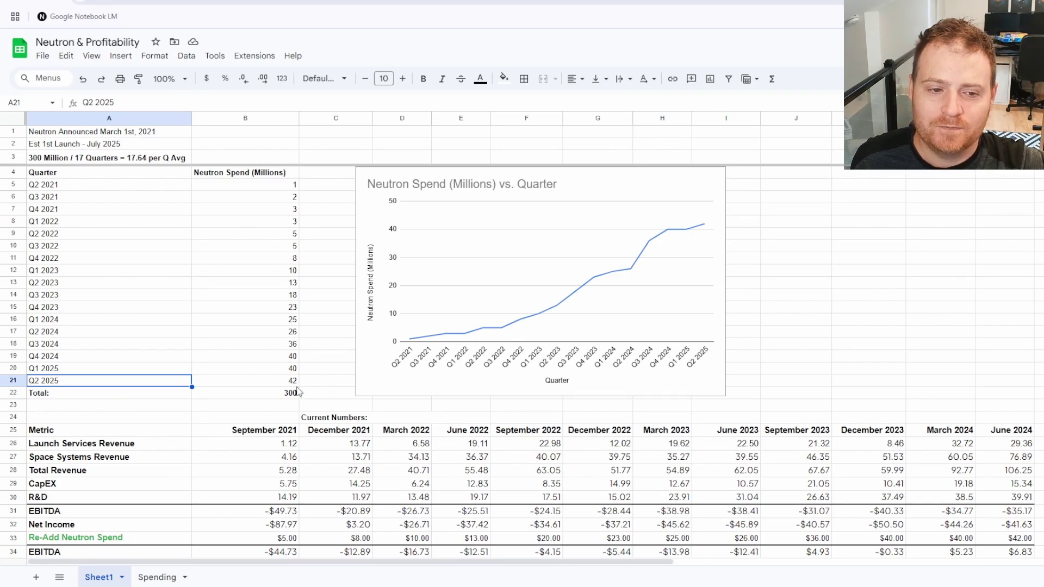
{"action": "left_click_drag", "start_coordinate": [295, 382], "coordinate": [138, 361]}
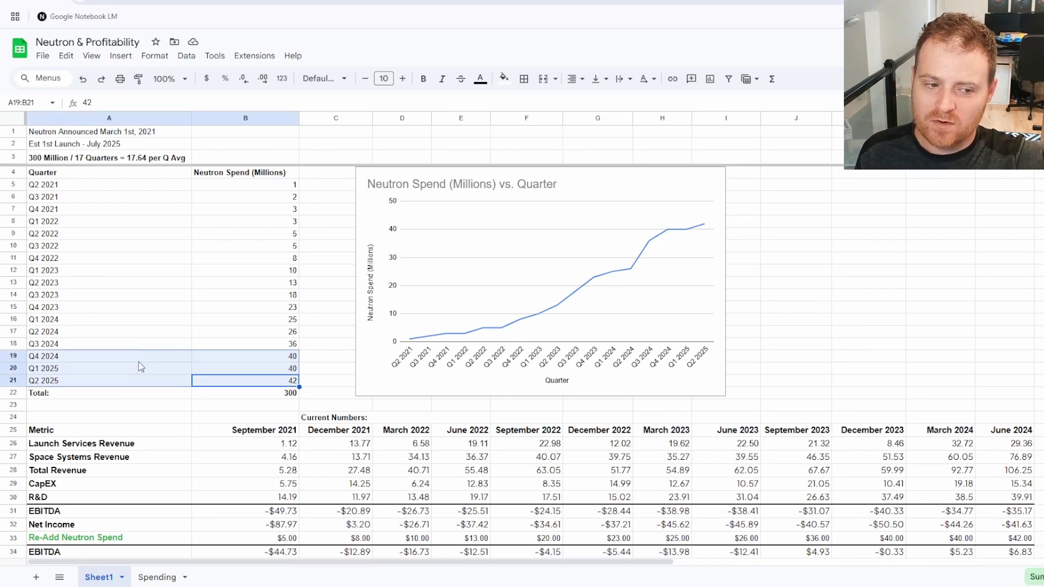
{"action": "left_click_drag", "start_coordinate": [243, 368], "coordinate": [252, 368]}
{"action": "left_click", "coordinate": [252, 368]}
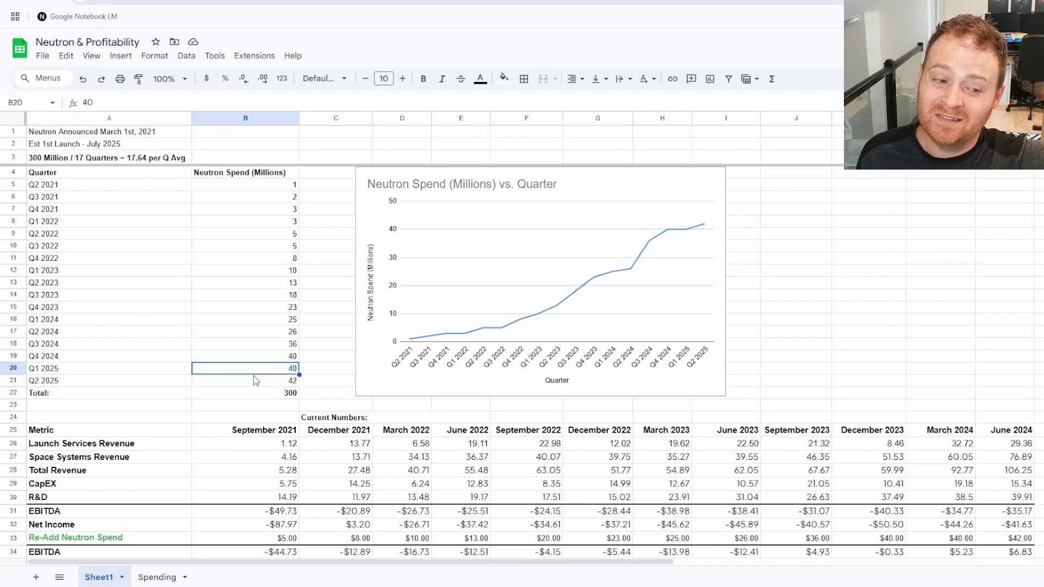
{"action": "left_click", "coordinate": [255, 380]}
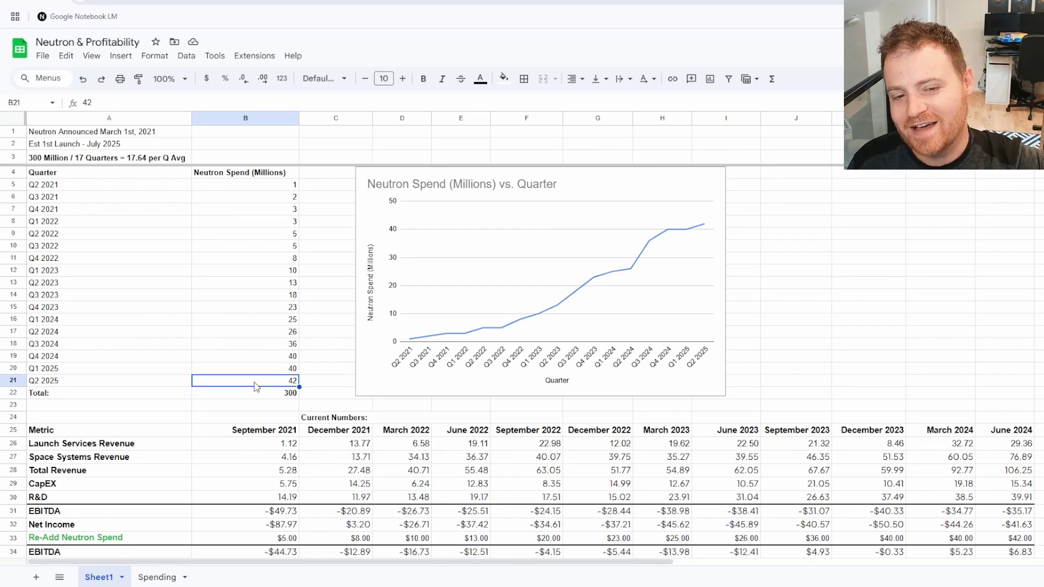
Step: Inspect the Neutron spend column from the first quarter down to its total in cell B22
{"action": "left_click_drag", "start_coordinate": [288, 177], "coordinate": [287, 190]}
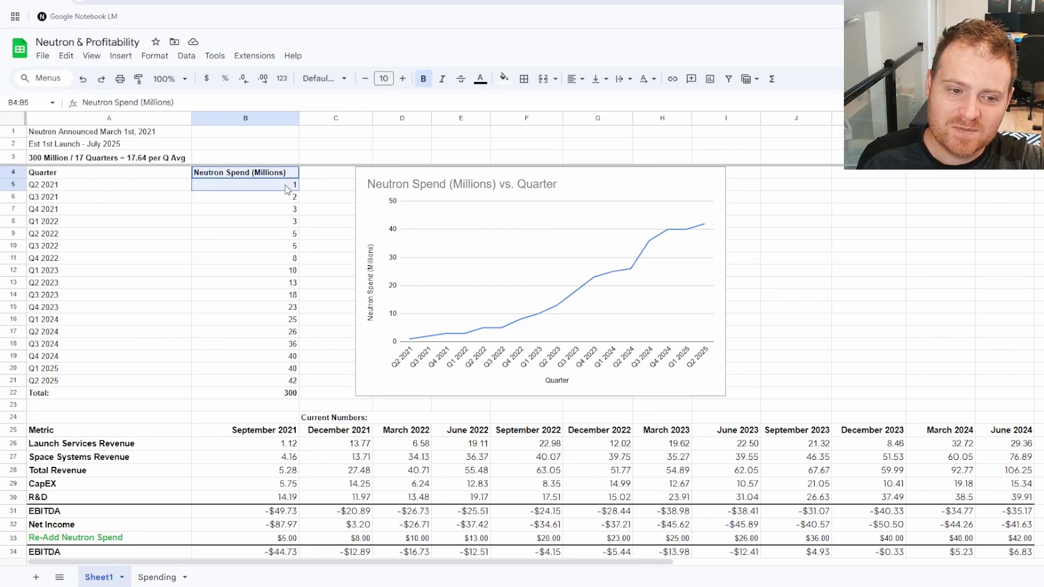
{"action": "left_click", "coordinate": [288, 190]}
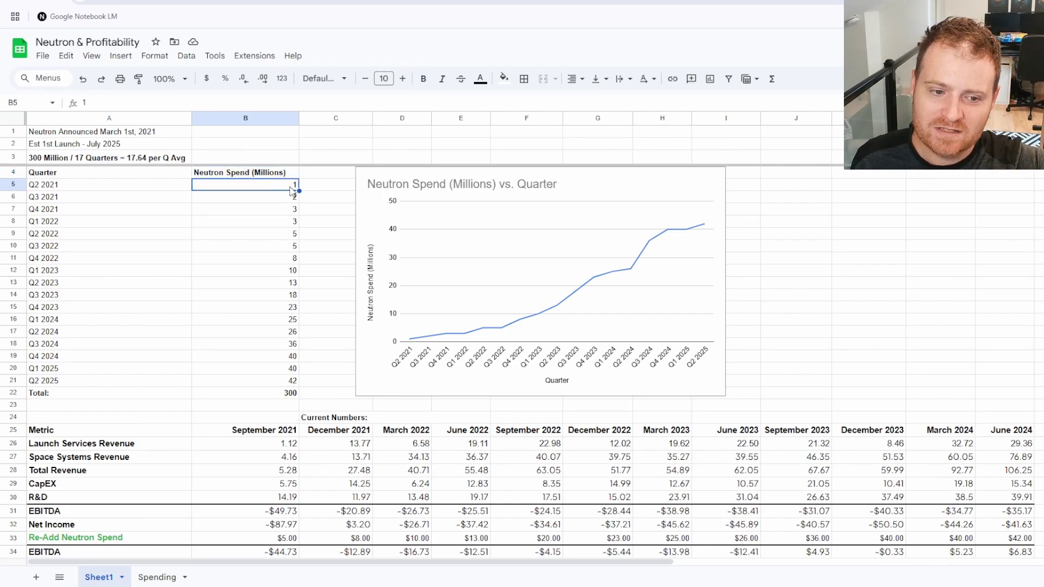
{"action": "left_click_drag", "start_coordinate": [292, 382], "coordinate": [272, 191]}
{"action": "left_click", "coordinate": [261, 396]}
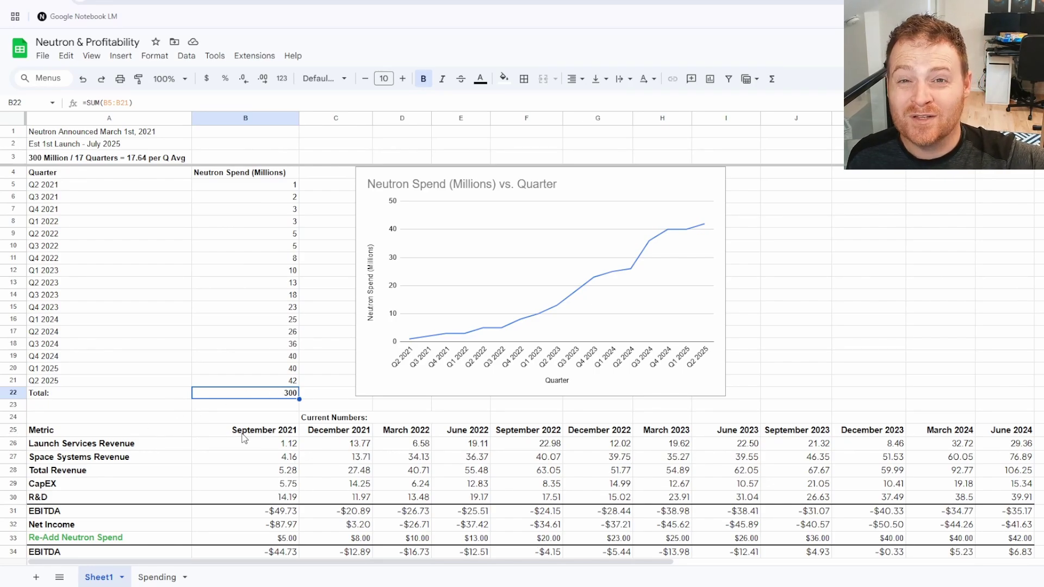
Step: Compare the Neutron spend of the early quarters from Q2 2021 with Q4 2023 to Q4 2024, checking it against the chart
{"action": "left_click", "coordinate": [75, 189]}
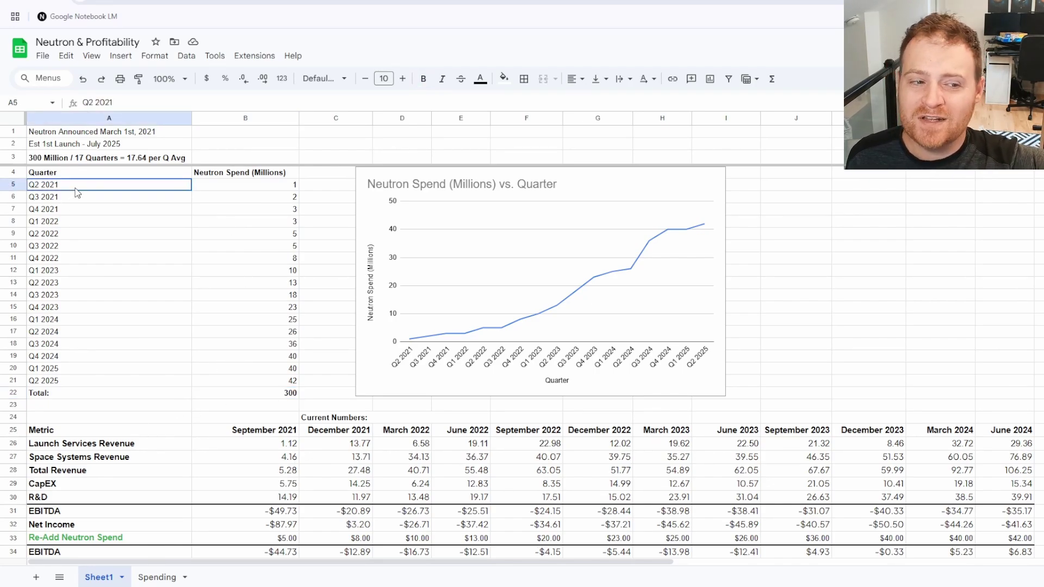
{"action": "left_click_drag", "start_coordinate": [180, 185], "coordinate": [125, 187]}
{"action": "left_click", "coordinate": [136, 209]}
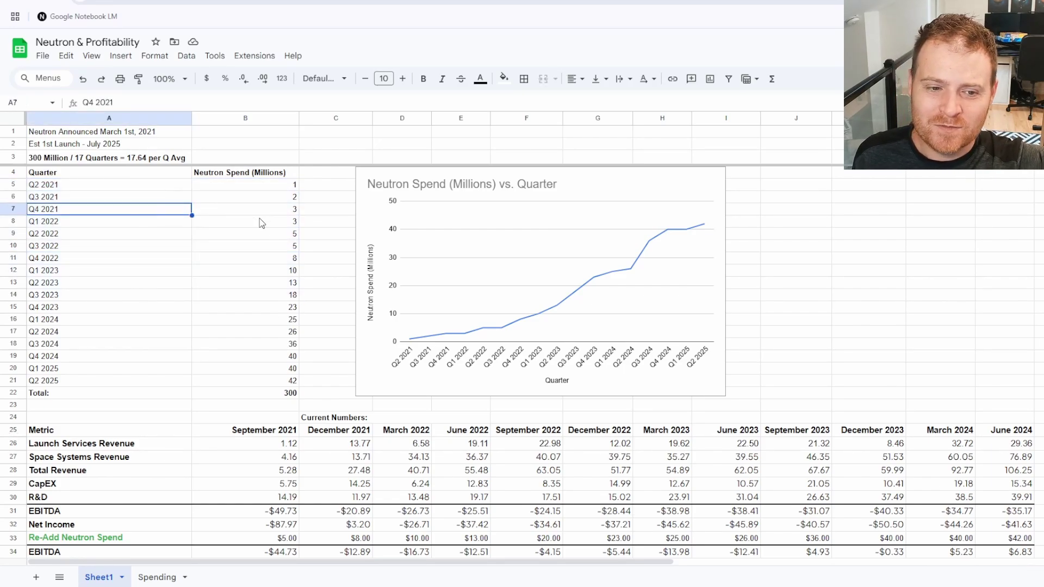
{"action": "left_click_drag", "start_coordinate": [93, 198], "coordinate": [184, 235]}
{"action": "left_click_drag", "start_coordinate": [275, 308], "coordinate": [157, 360]}
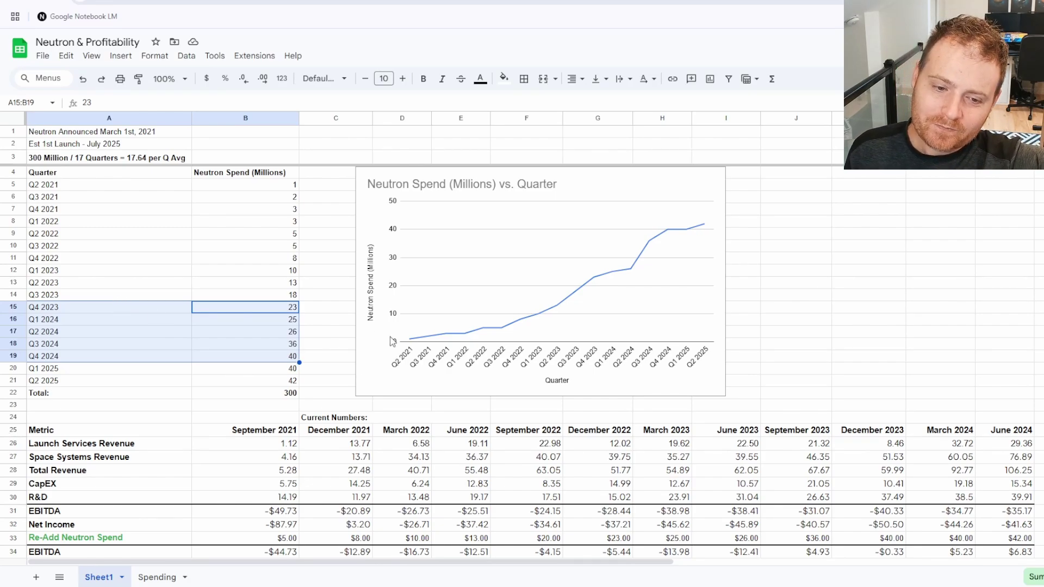
{"action": "left_click", "coordinate": [423, 341]}
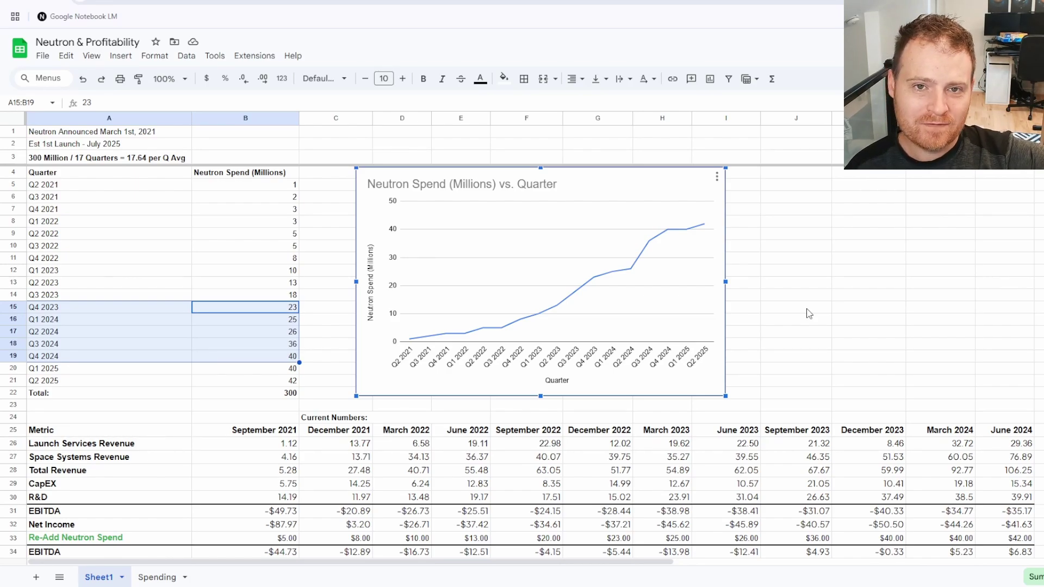
Step: Highlight the Neutron spend for Q3 2024 to Q2 2025 and review the quarterly financials table beneath it
{"action": "left_click_drag", "start_coordinate": [245, 344], "coordinate": [245, 381]}
{"action": "scroll", "coordinate": [289, 354], "scroll_direction": "down", "scroll_amount": 3}
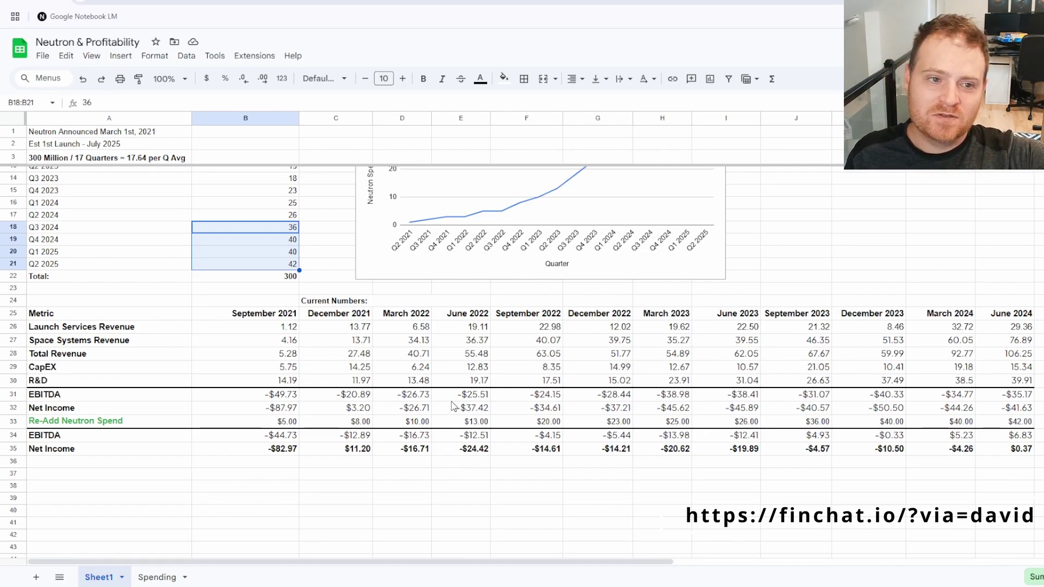
{"action": "left_click", "coordinate": [177, 578]}
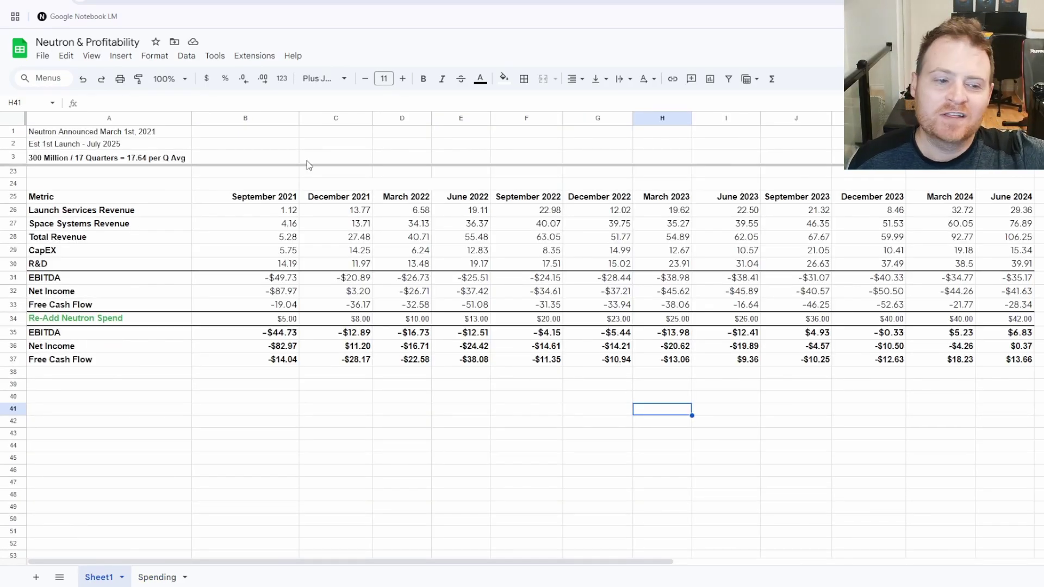
Step: Examine the quarterly financials from September 2021 to June 2024, focusing on the launch services, space systems and total revenue rows
{"action": "left_click_drag", "start_coordinate": [1012, 196], "coordinate": [244, 257]}
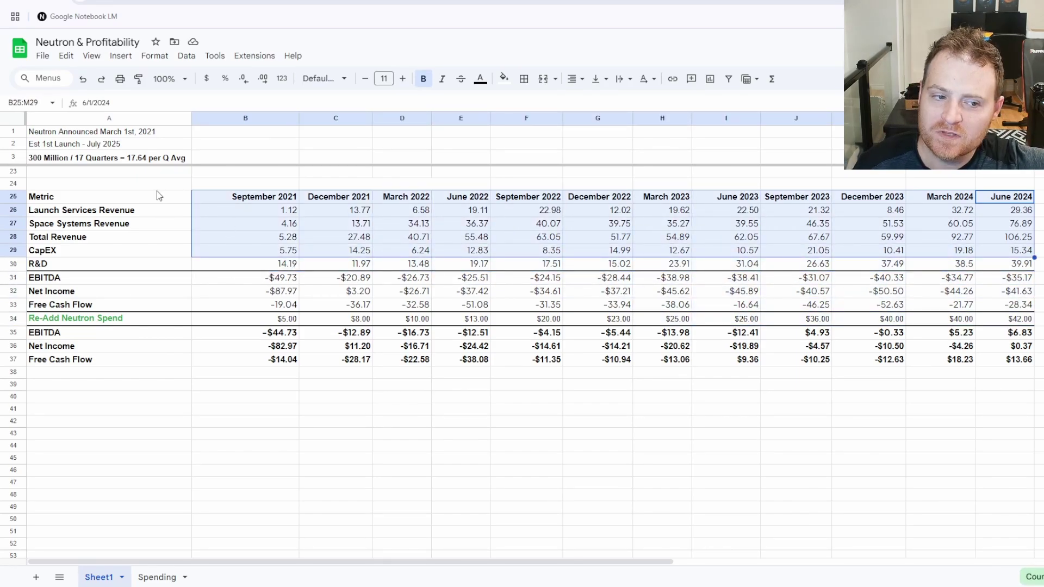
{"action": "left_click", "coordinate": [141, 213]}
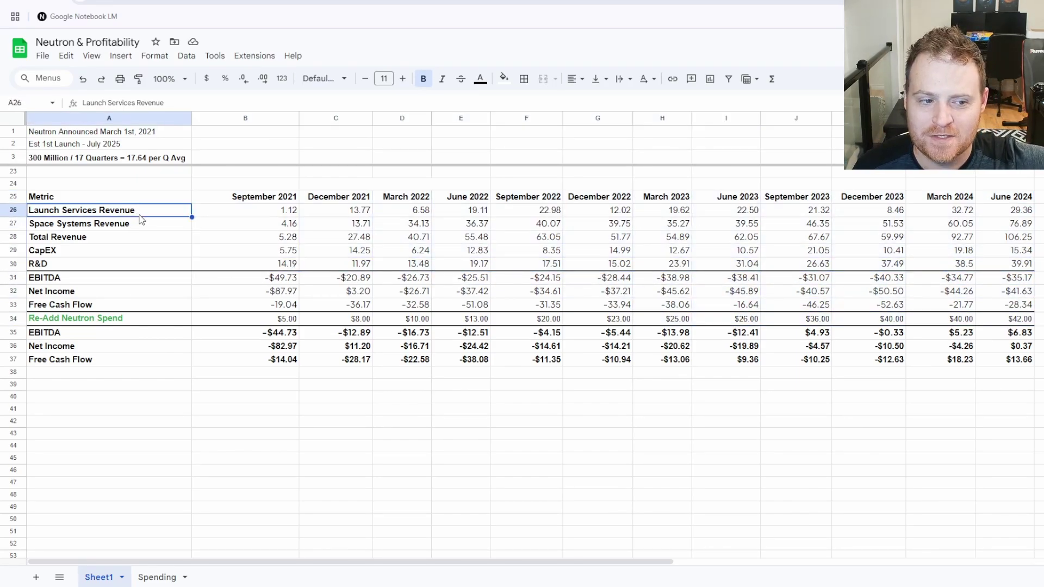
{"action": "left_click", "coordinate": [136, 225]}
{"action": "left_click", "coordinate": [122, 213]}
{"action": "left_click", "coordinate": [94, 235]}
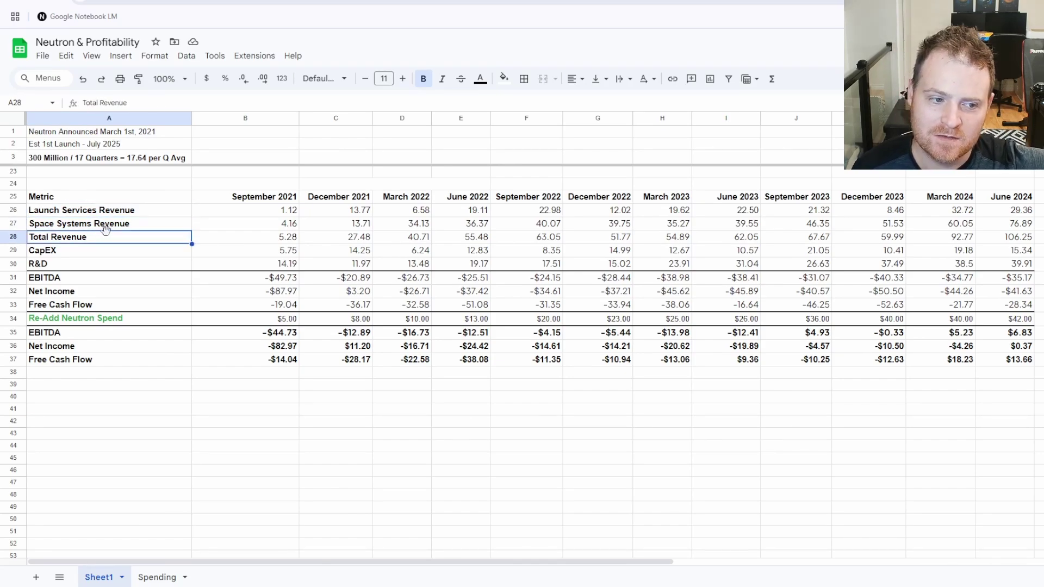
Step: Examine the CapEX row and the reported EBITDA, net income and free cash flow rows from September 2021 to June 2024
{"action": "left_click", "coordinate": [77, 251]}
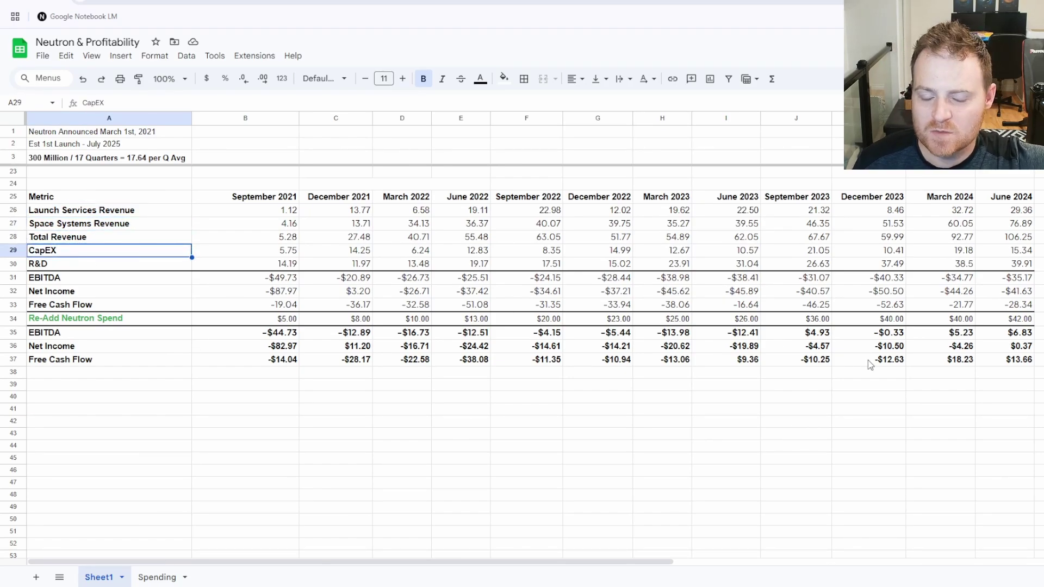
{"action": "left_click", "coordinate": [50, 282]}
{"action": "left_click_drag", "start_coordinate": [50, 282], "coordinate": [1020, 303]}
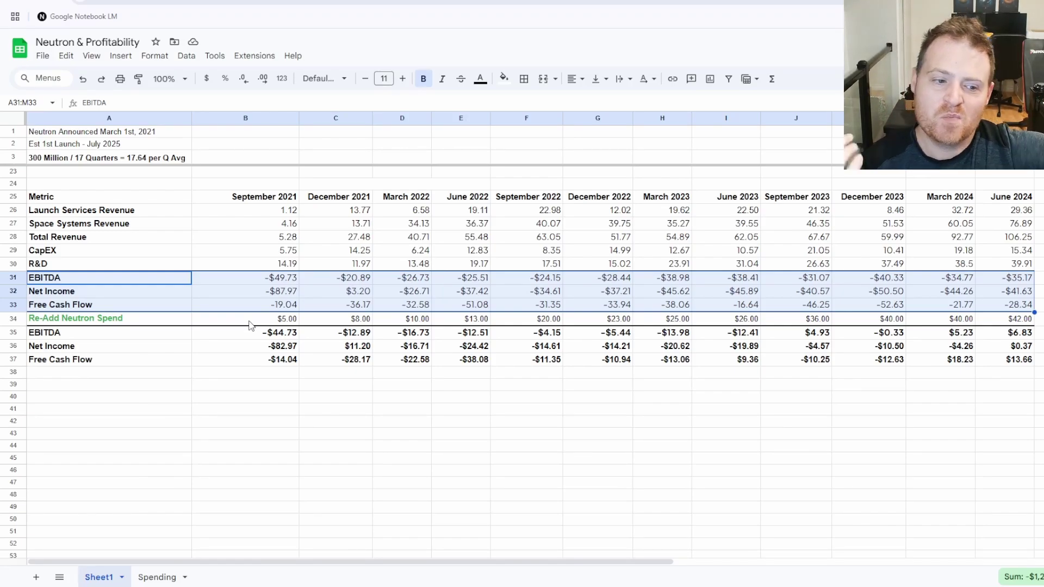
{"action": "left_click", "coordinate": [112, 304]}
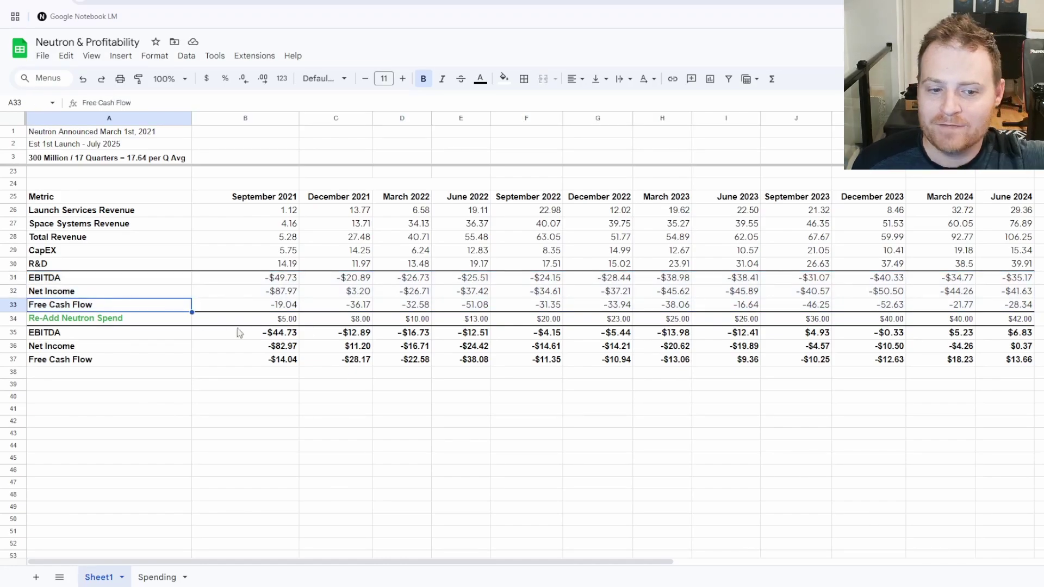
{"action": "left_click", "coordinate": [1013, 306]}
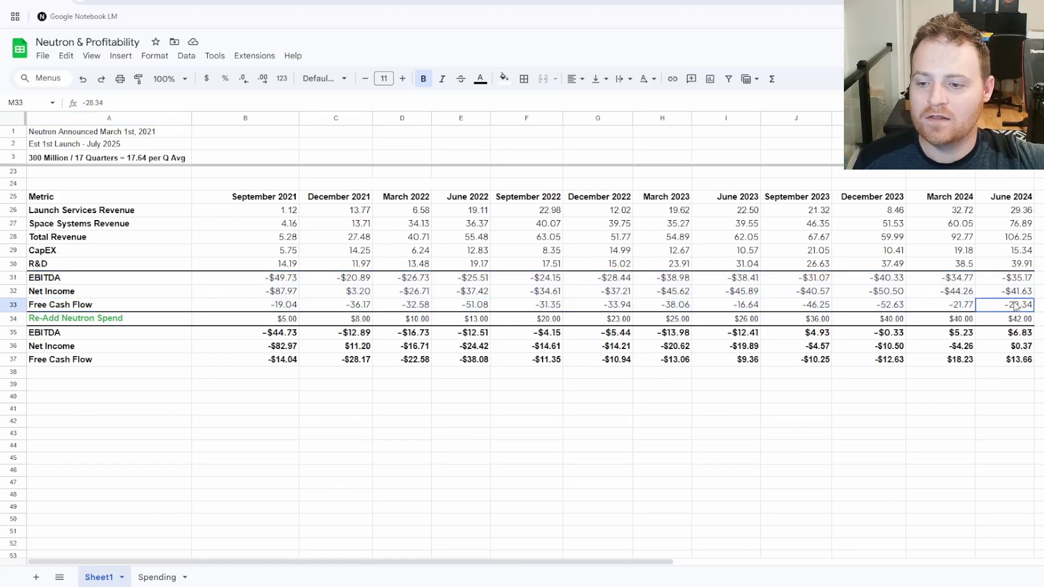
{"action": "left_click_drag", "start_coordinate": [1013, 306], "coordinate": [47, 296]}
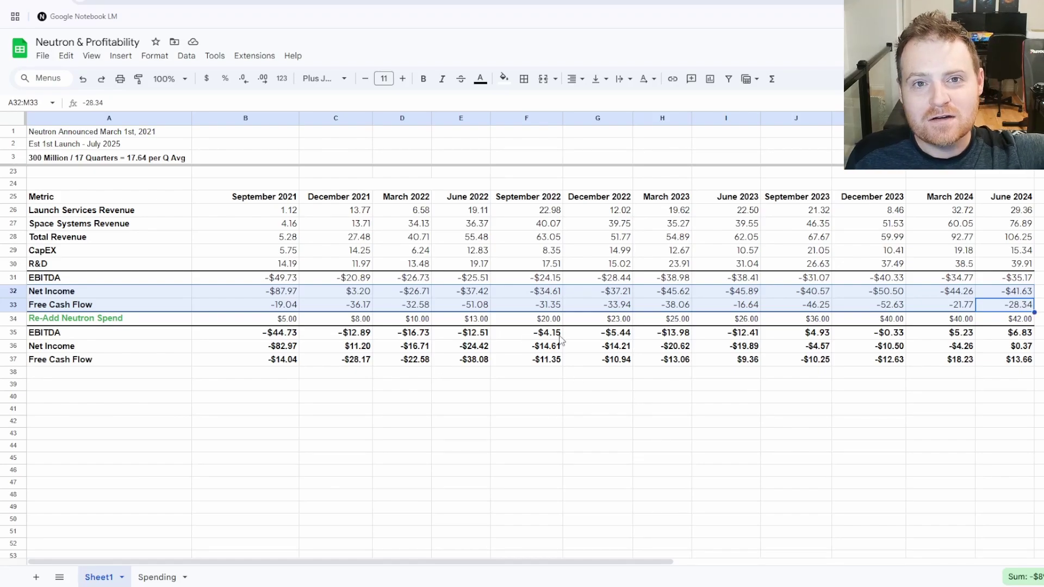
Step: Review the Re-Add Neutron Spend row and compare June 2024's reported EBITDA with its adjusted EBITDA, net income and free cash flow
{"action": "left_click", "coordinate": [1033, 319]}
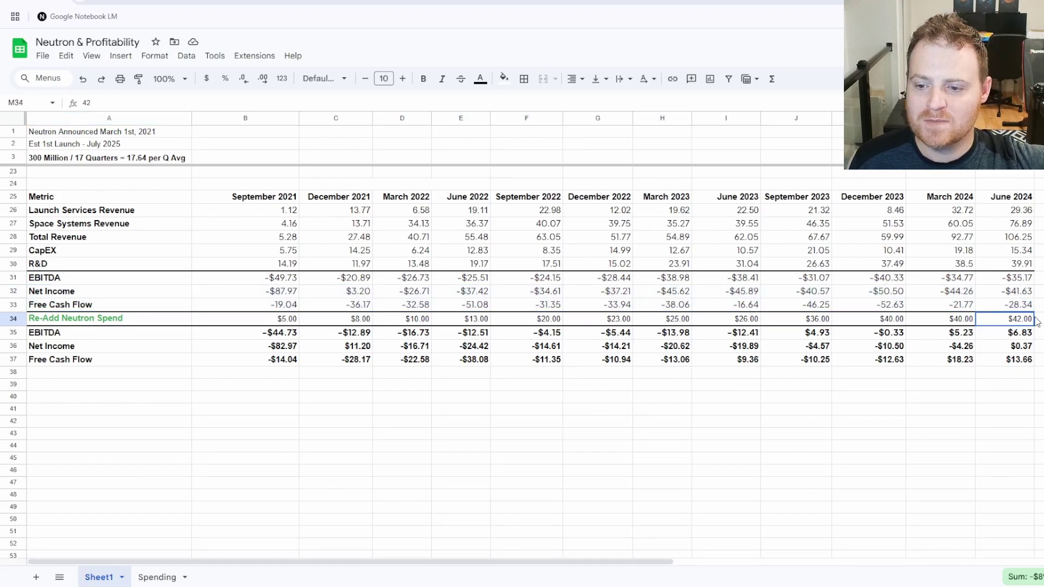
{"action": "left_click_drag", "start_coordinate": [1036, 321], "coordinate": [241, 325]}
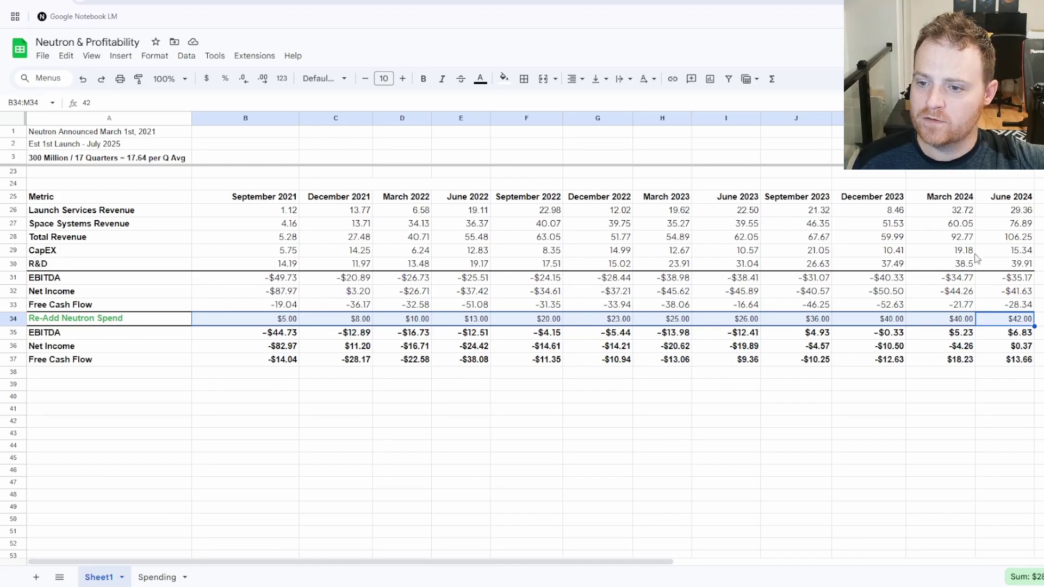
{"action": "left_click", "coordinate": [1015, 277]}
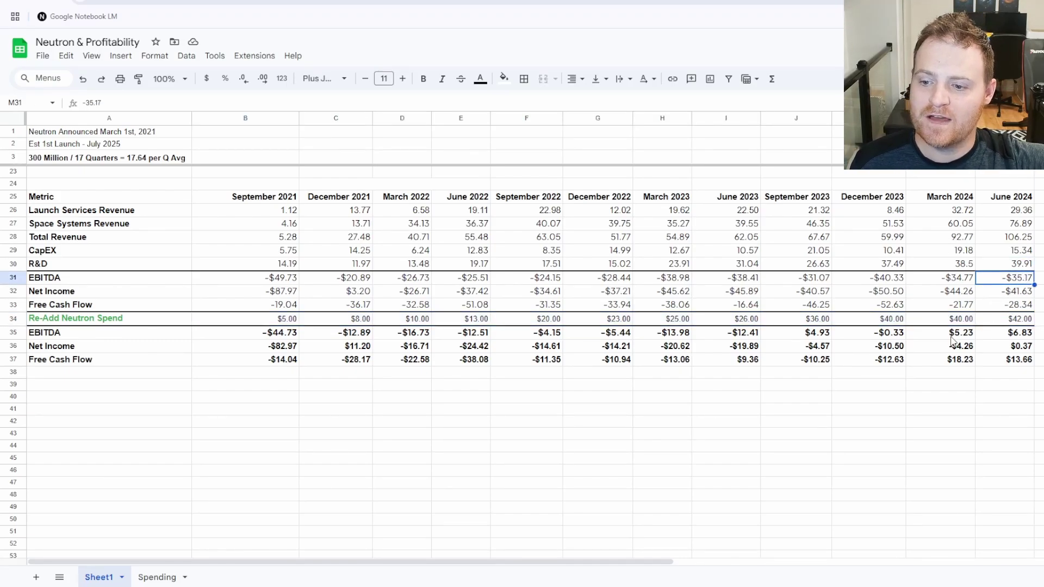
{"action": "left_click", "coordinate": [1022, 337]}
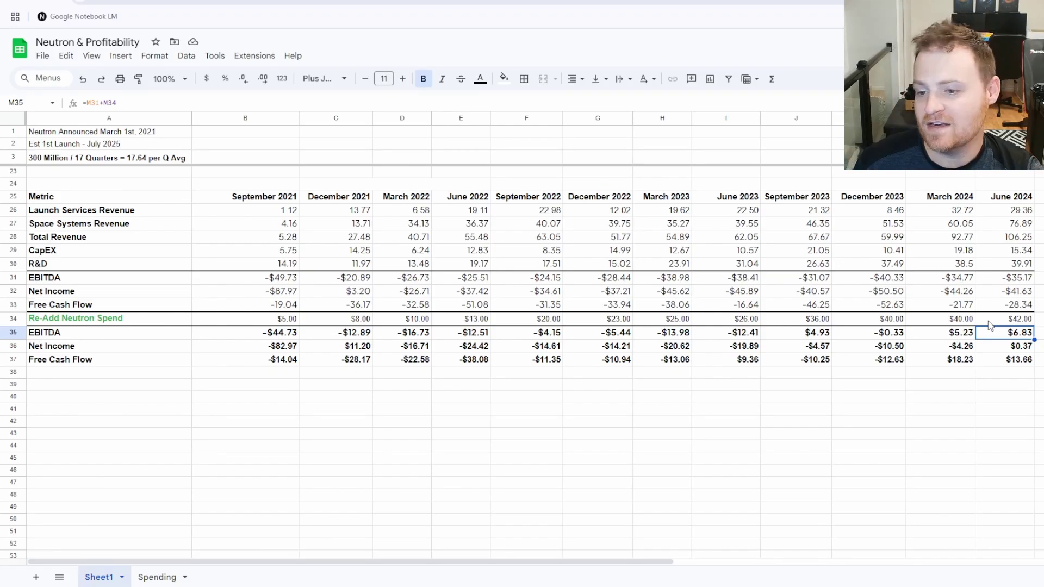
{"action": "key", "text": "Down"}
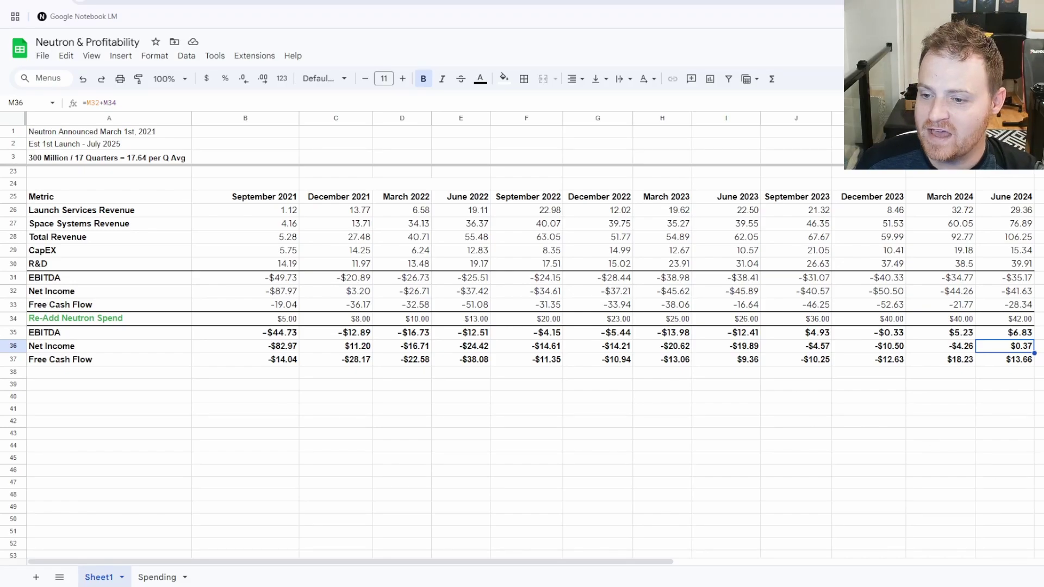
{"action": "left_click_drag", "start_coordinate": [1006, 359], "coordinate": [906, 364]}
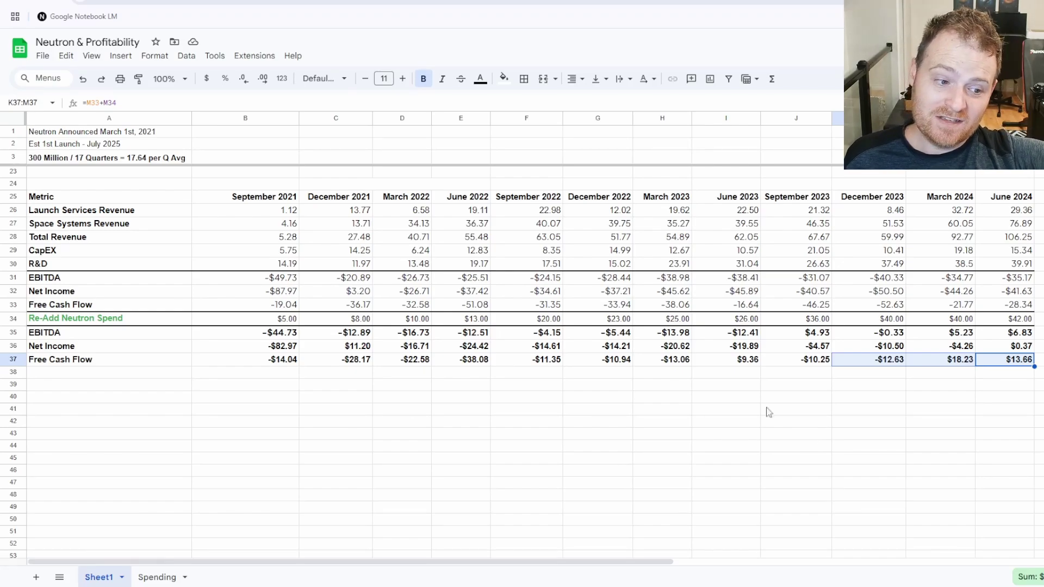
Step: Trace the adjusted free cash flow from March 2022 to June 2024, checking adjusted net income for March 2023 and adjusted EBITDA for June 2024
{"action": "left_click", "coordinate": [427, 361]}
{"action": "left_click", "coordinate": [653, 360]}
{"action": "left_click", "coordinate": [612, 349]}
{"action": "left_click", "coordinate": [641, 349]}
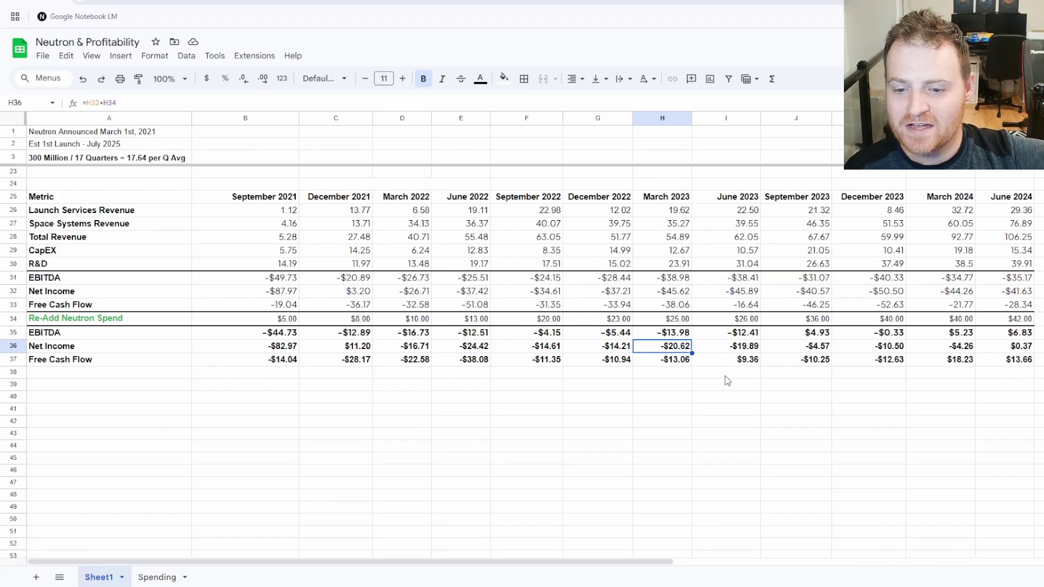
{"action": "left_click", "coordinate": [726, 361]}
{"action": "left_click", "coordinate": [796, 360]}
{"action": "left_click", "coordinate": [888, 363]}
{"action": "left_click", "coordinate": [1016, 363]}
{"action": "left_click", "coordinate": [938, 360]}
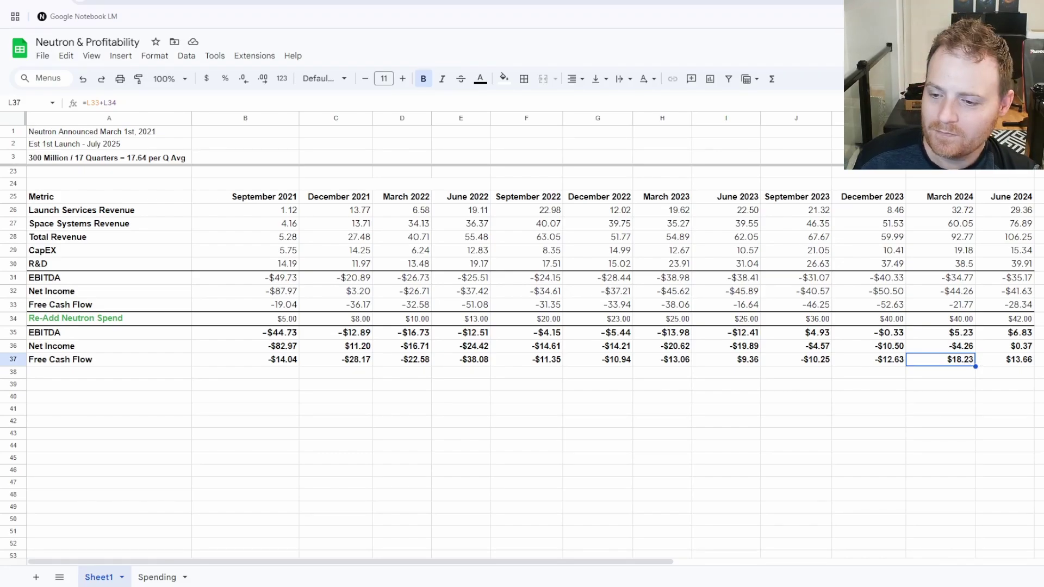
{"action": "left_click", "coordinate": [1003, 362]}
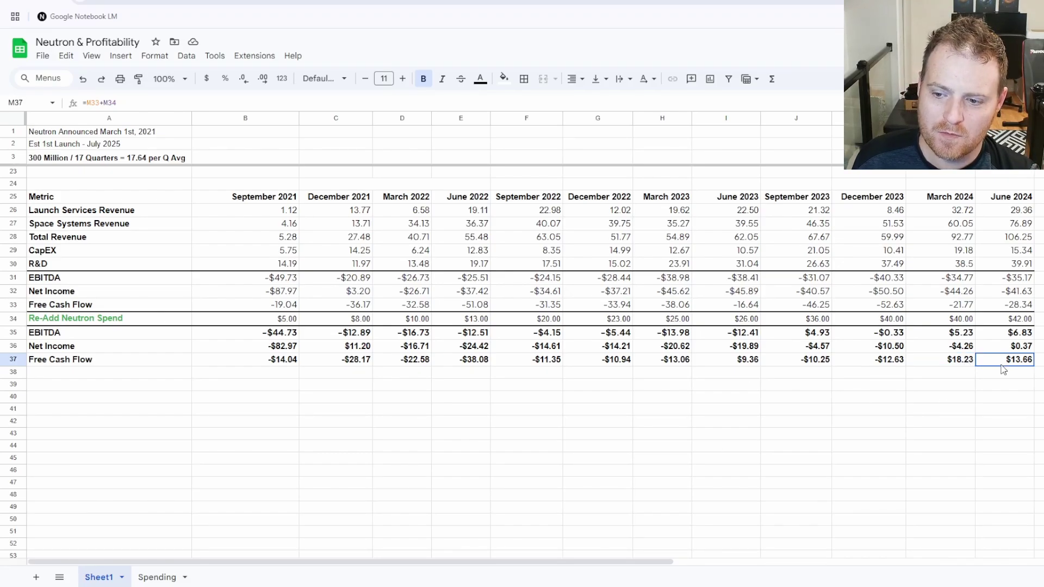
{"action": "left_click", "coordinate": [1022, 333]}
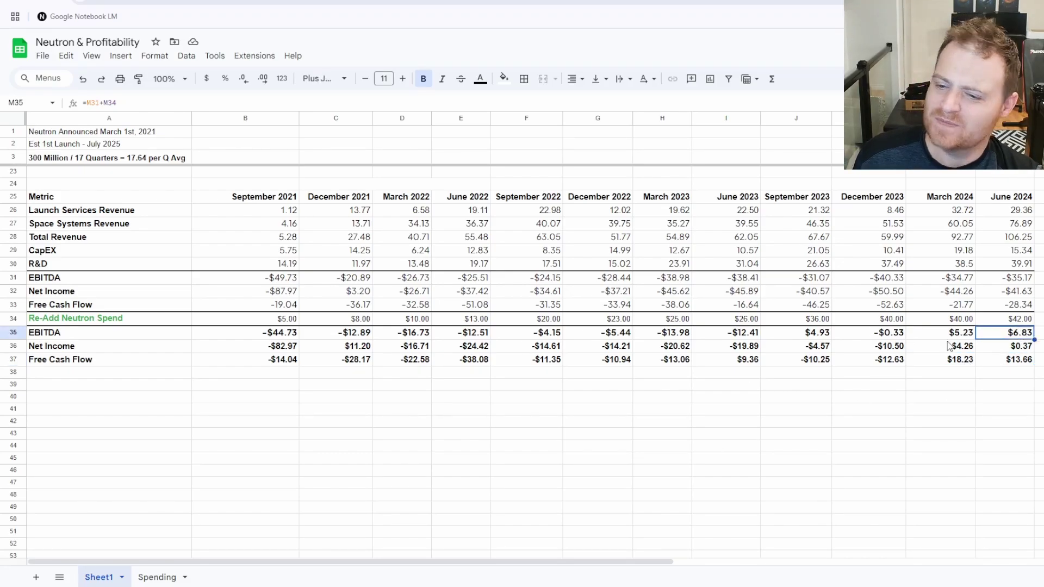